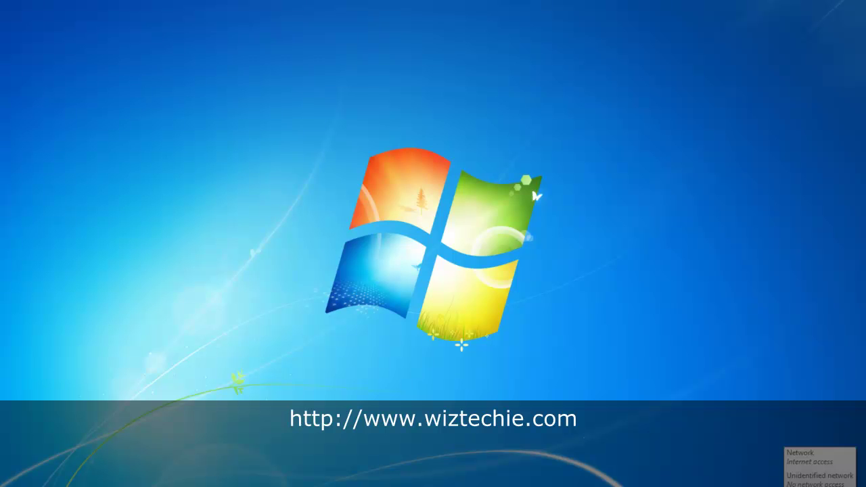
- Open the adapter list from the Network and Sharing Center and select Local Area Connection
left_click(813, 478)
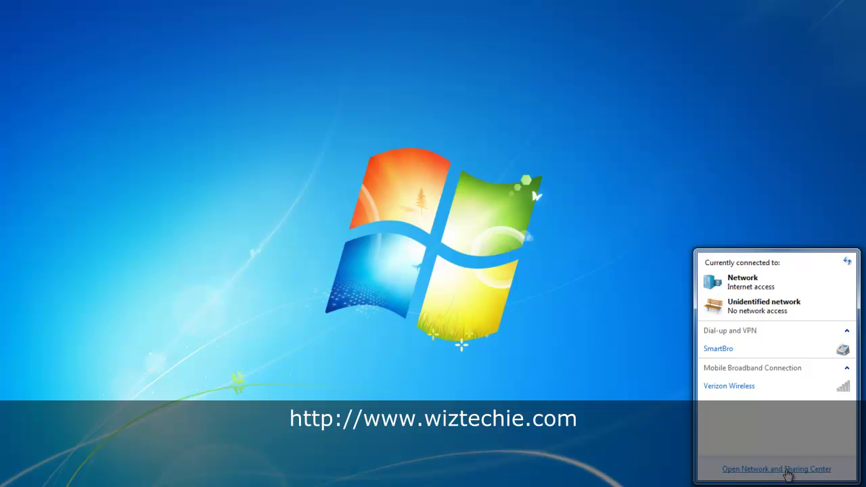
left_click(788, 471)
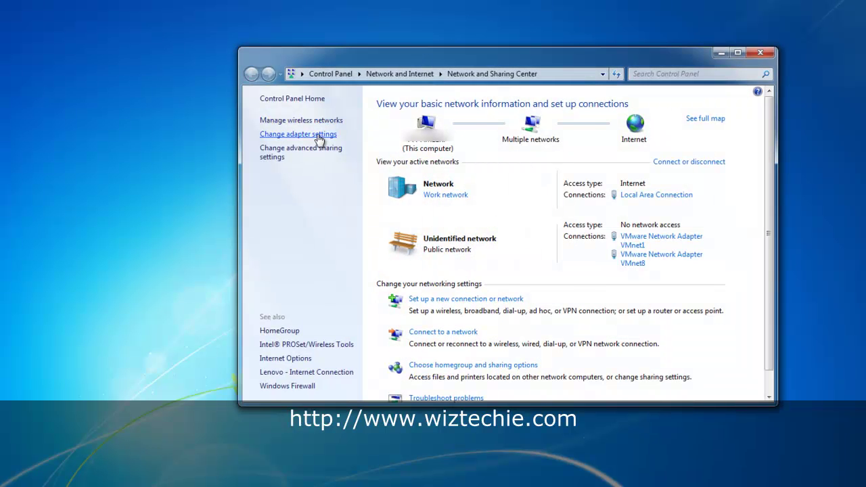
left_click(321, 137)
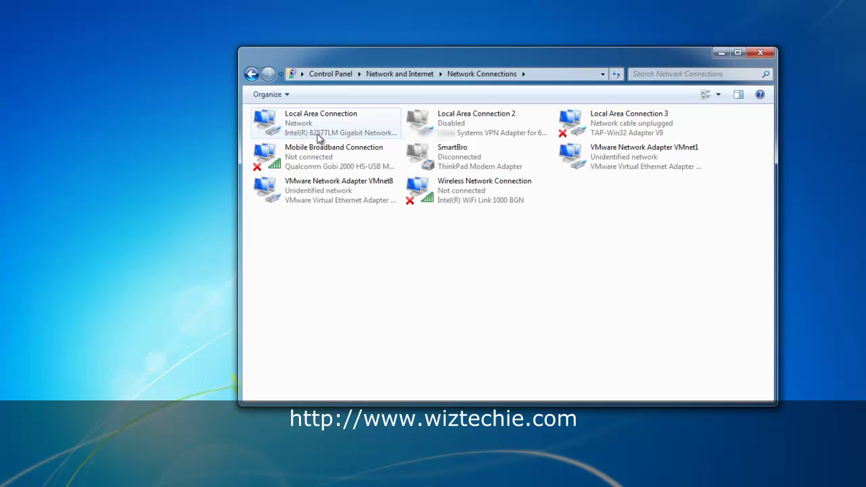
left_click(322, 123)
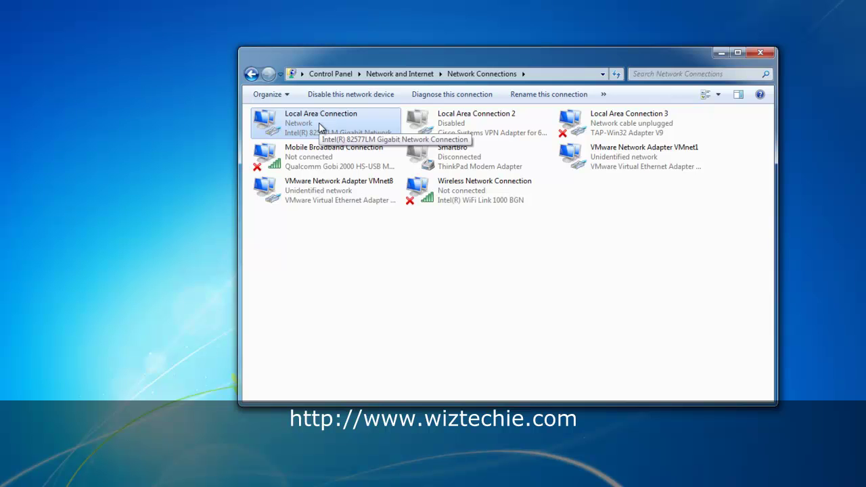
- Share Local Area Connection's internet through Wireless Network Connection, allowing other users to control it
right_click(319, 123)
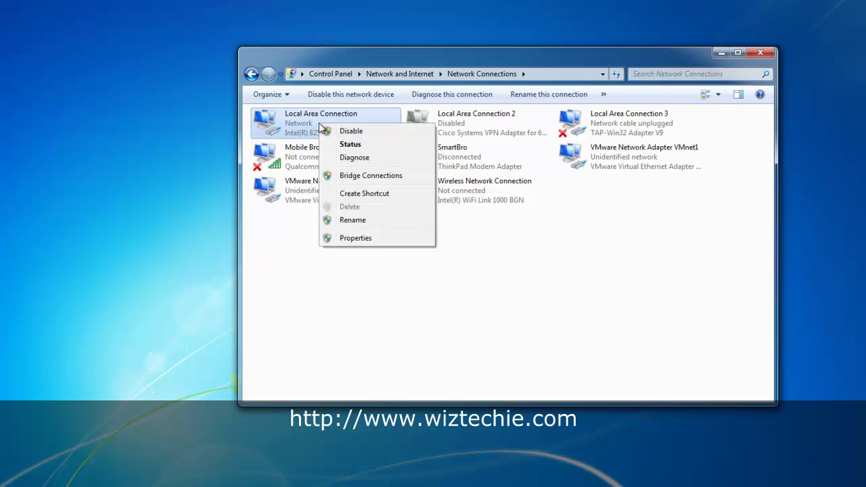
left_click(353, 238)
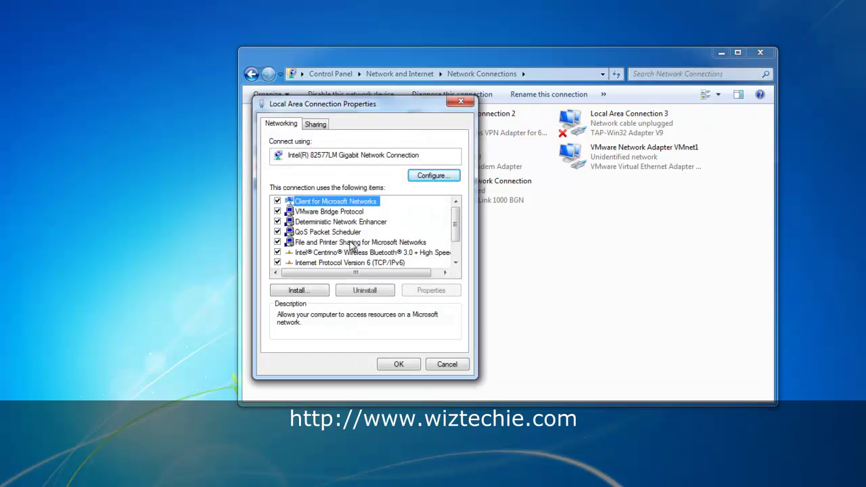
left_click(326, 130)
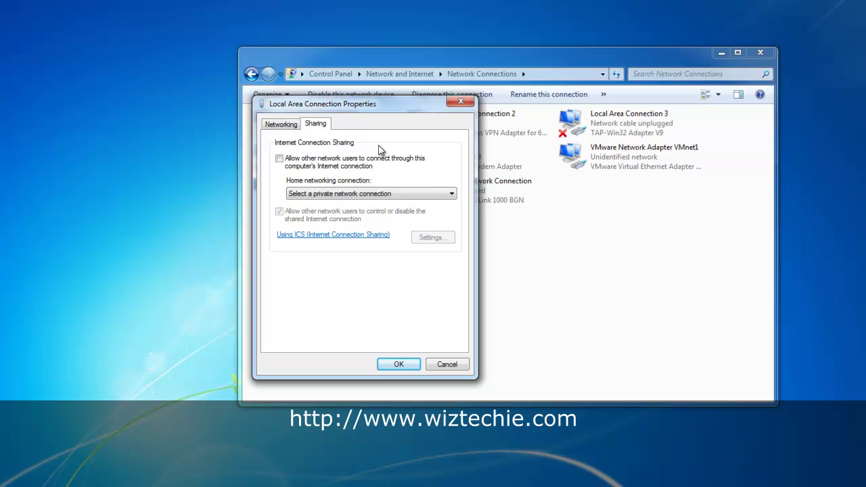
left_click(323, 165)
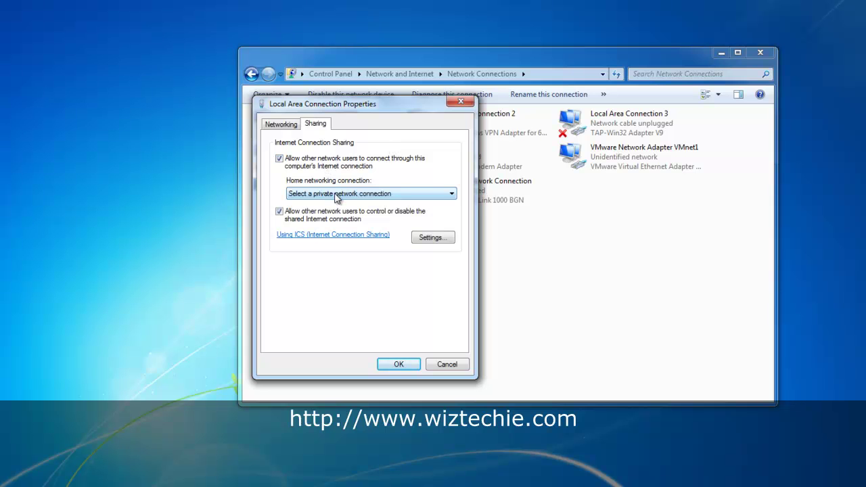
left_click(336, 195)
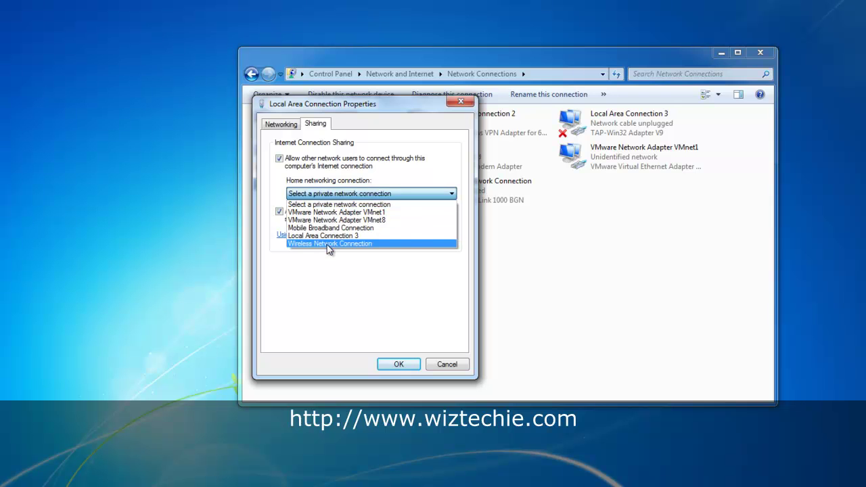
left_click(329, 245)
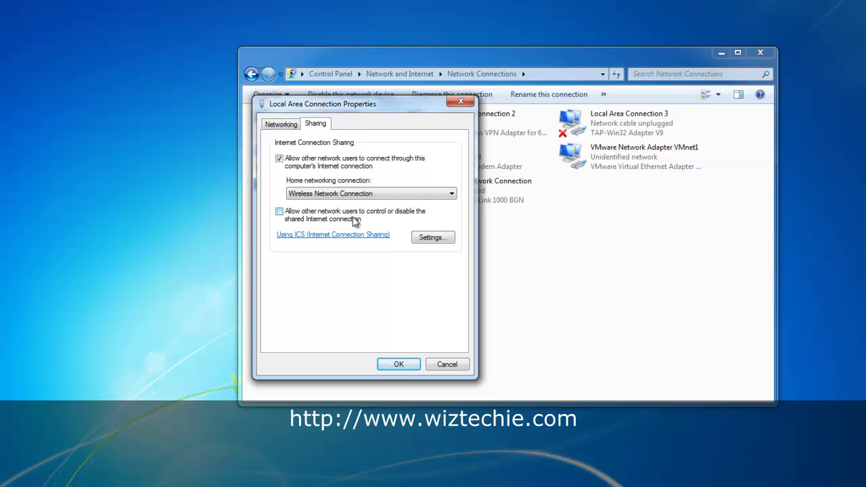
left_click(354, 222)
left_click(434, 196)
left_click(399, 364)
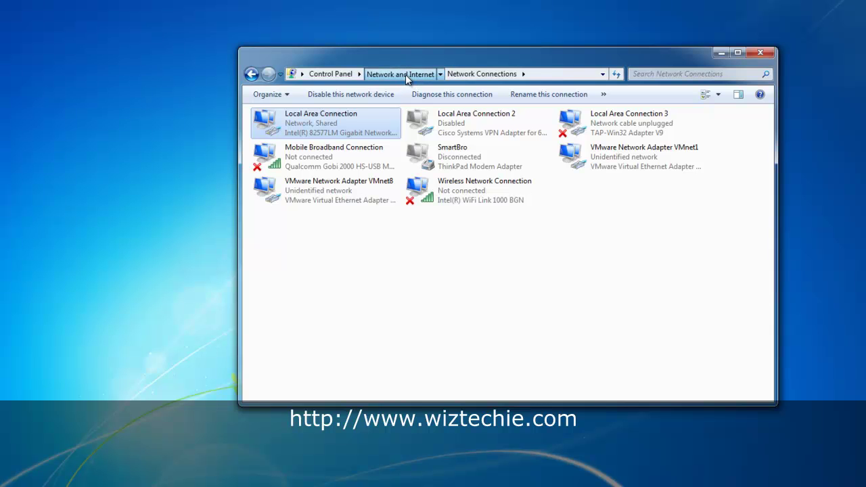
- Go via the Network and Internet breadcrumb back to the Network and Sharing Center
left_click(406, 75)
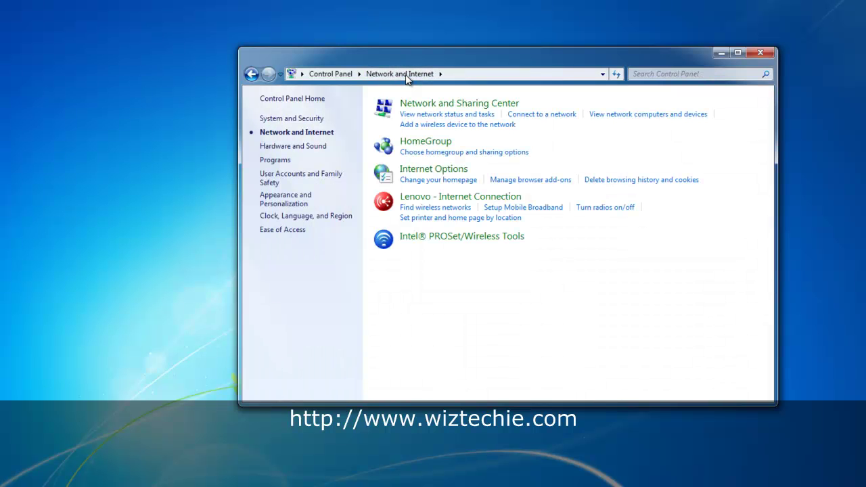
left_click(421, 106)
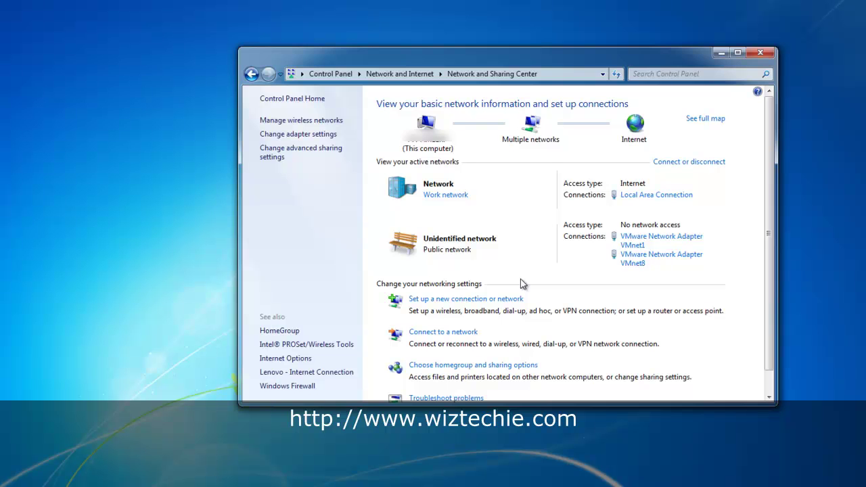
key("F5")
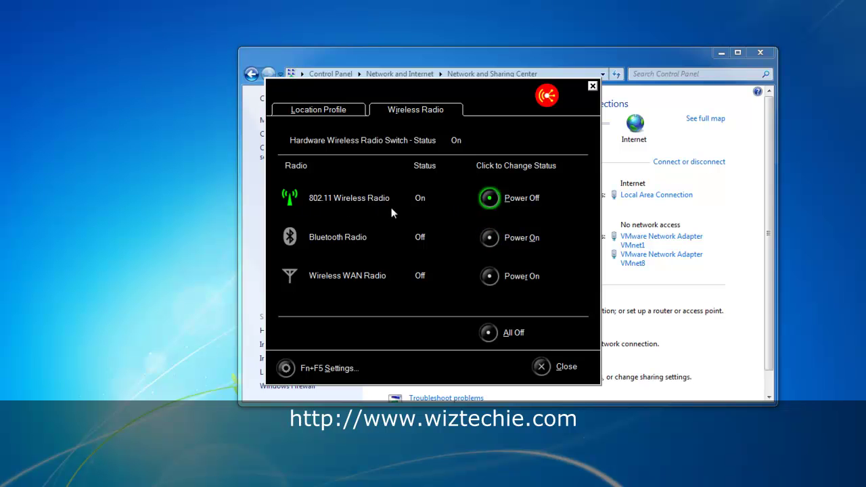
left_click(541, 367)
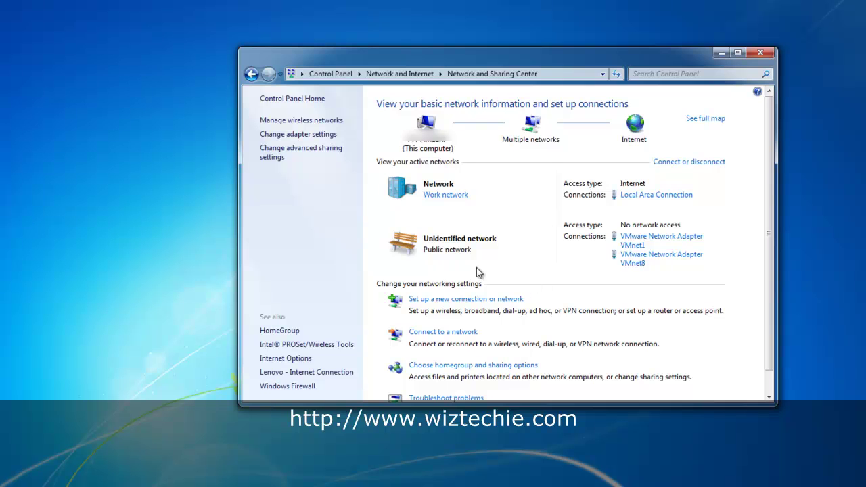
- Choose 'Set up a wireless ad hoc network' under Set up a new connection or network
left_click(450, 299)
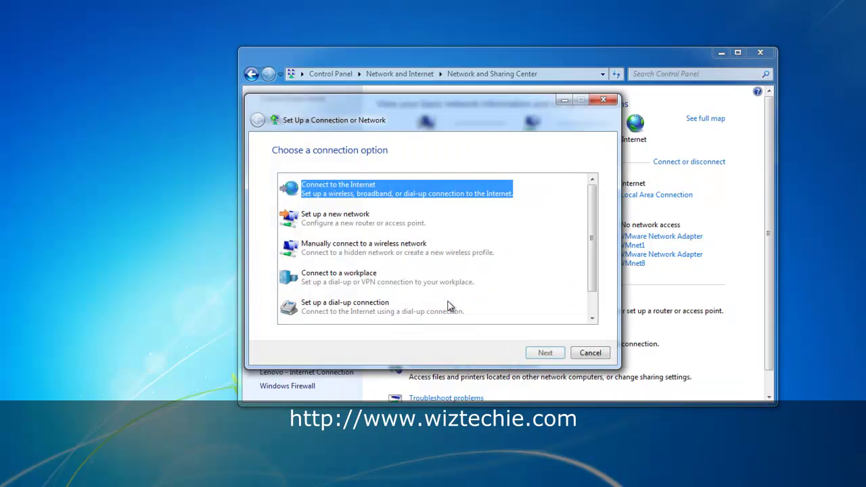
scroll(451, 306, "down", 1)
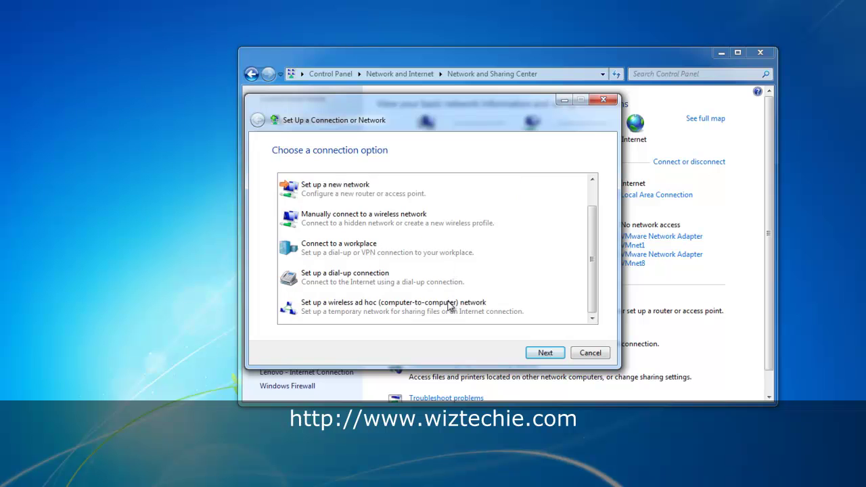
left_click(372, 314)
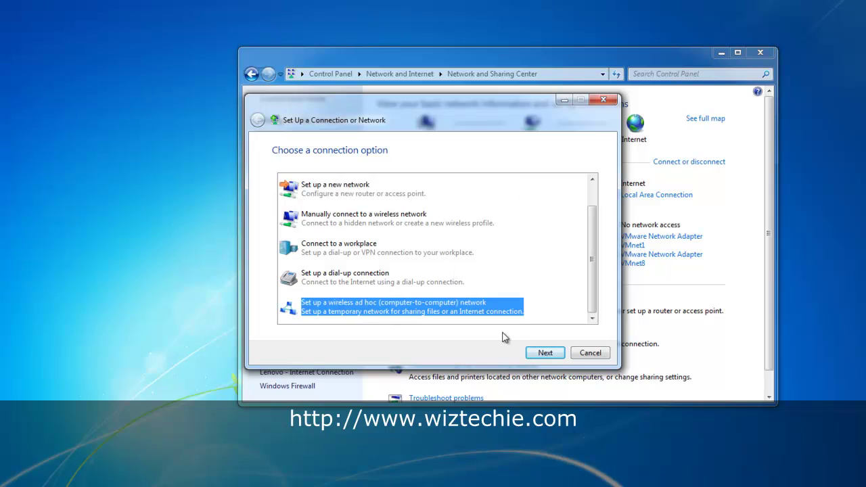
left_click(544, 354)
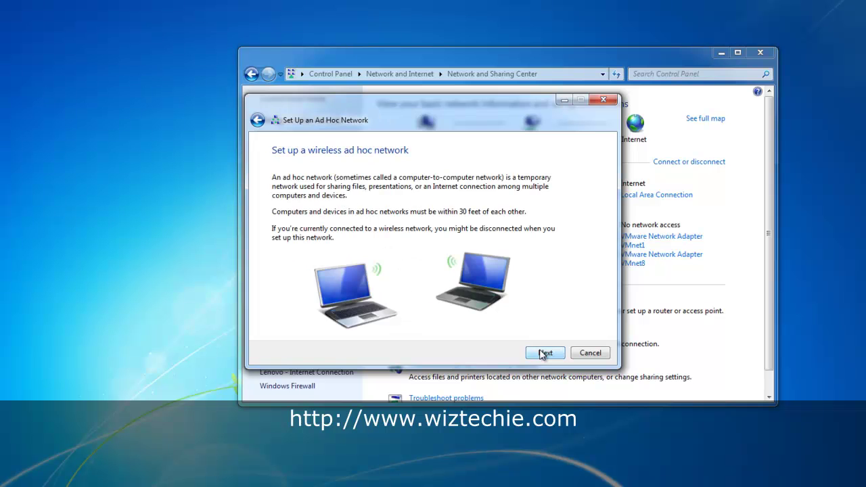
- Name the ad hoc network 'Wiztechie'
left_click(544, 354)
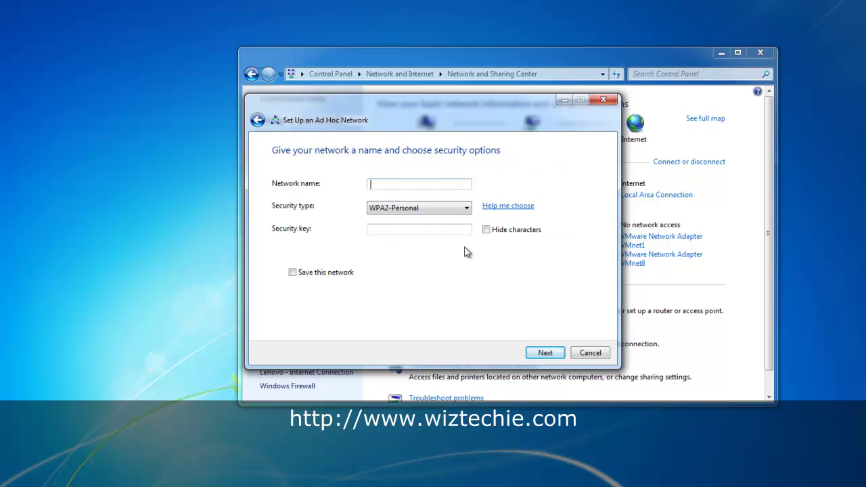
type("Wi")
type("zatec")
key("BackSpace")
key("BackSpace")
key("BackSpace")
key("BackSpace")
type("techie")
left_click(371, 229)
left_click(465, 211)
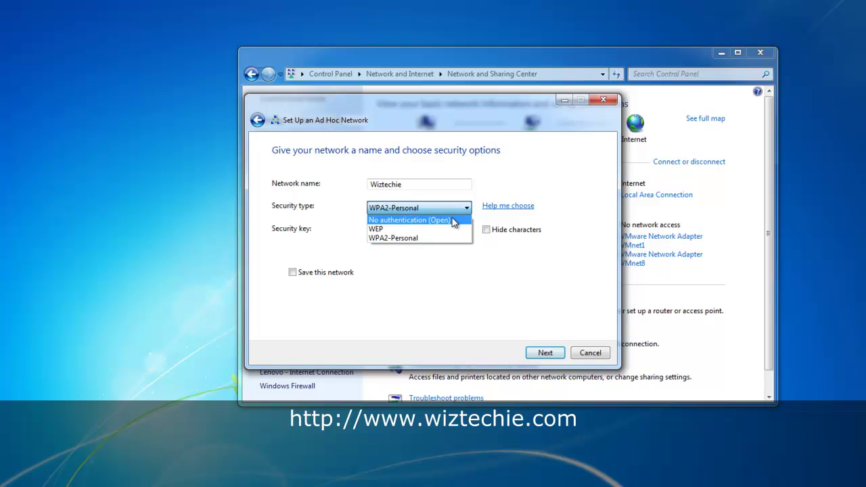
left_click(426, 230)
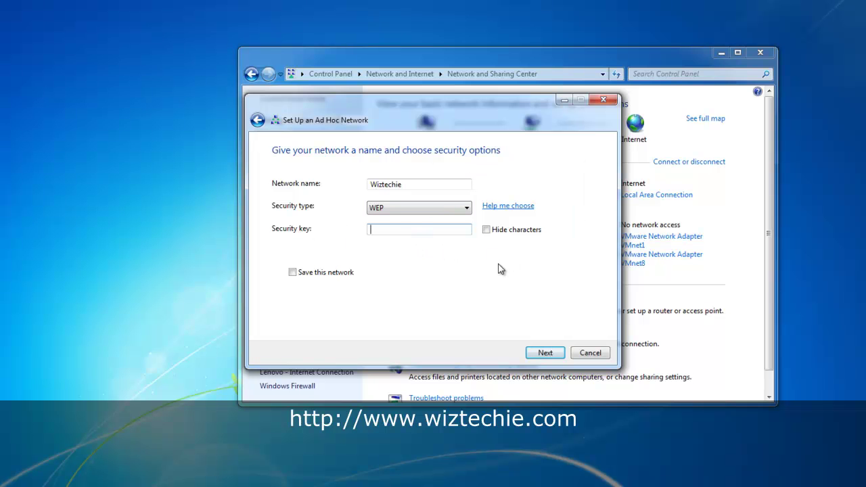
left_click(487, 230)
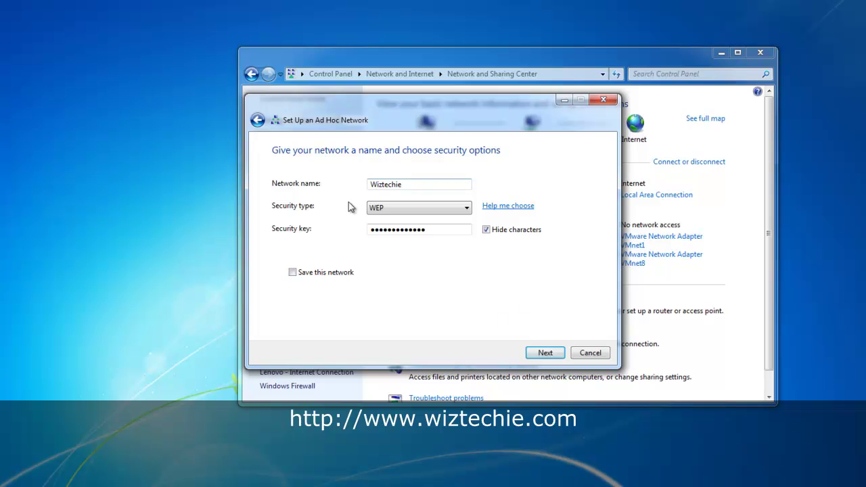
left_click(333, 275)
left_click(333, 274)
- Create the Wiztechie ad hoc network and view its ready-to-use summary
left_click(545, 353)
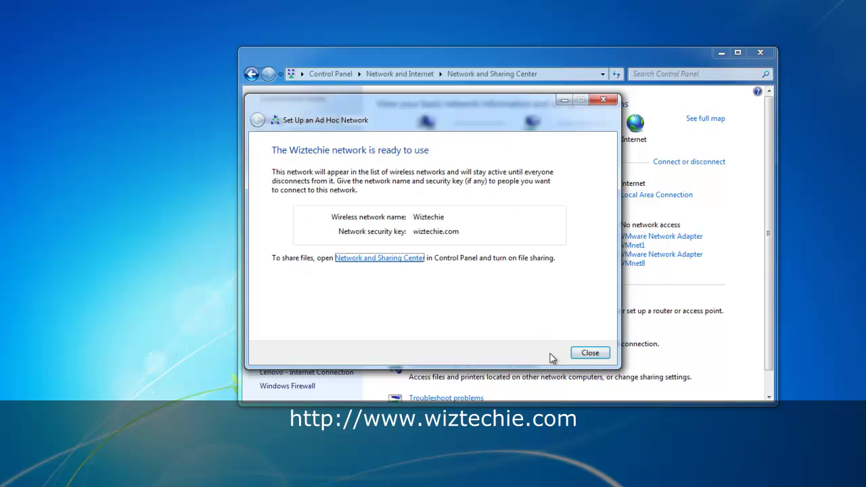